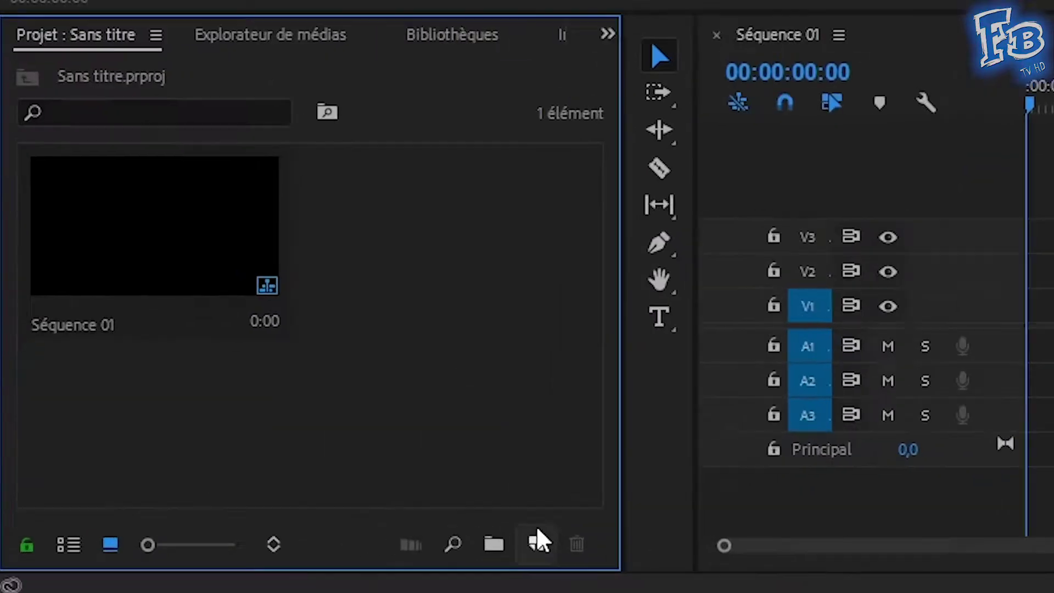
Step: Add a new 1920×1080, 30 fps Vidéo transparente item to the project and place it on V1
left_click(214, 570)
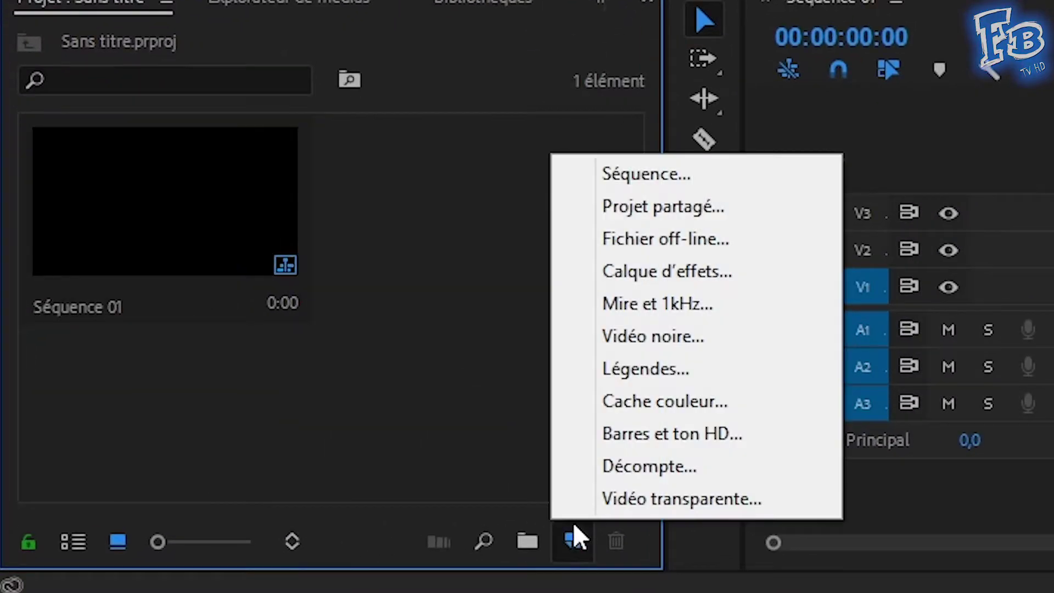
left_click(680, 500)
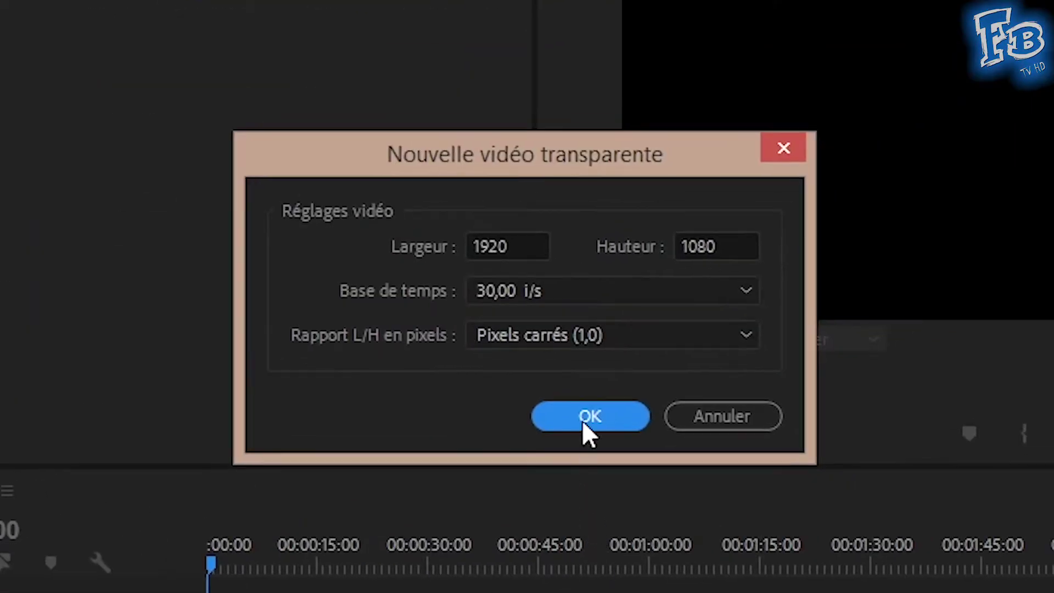
left_click(610, 416)
Step: Search the Effets panel for 'code tempo' and apply Code temporel to the Vidéo transparente clip
left_click(242, 367)
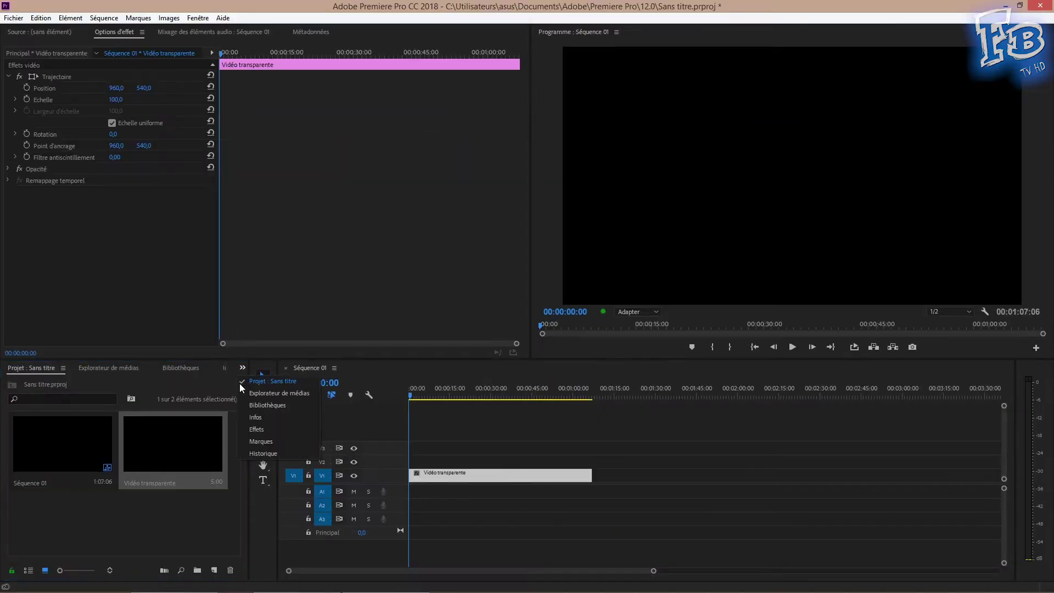
left_click(250, 425)
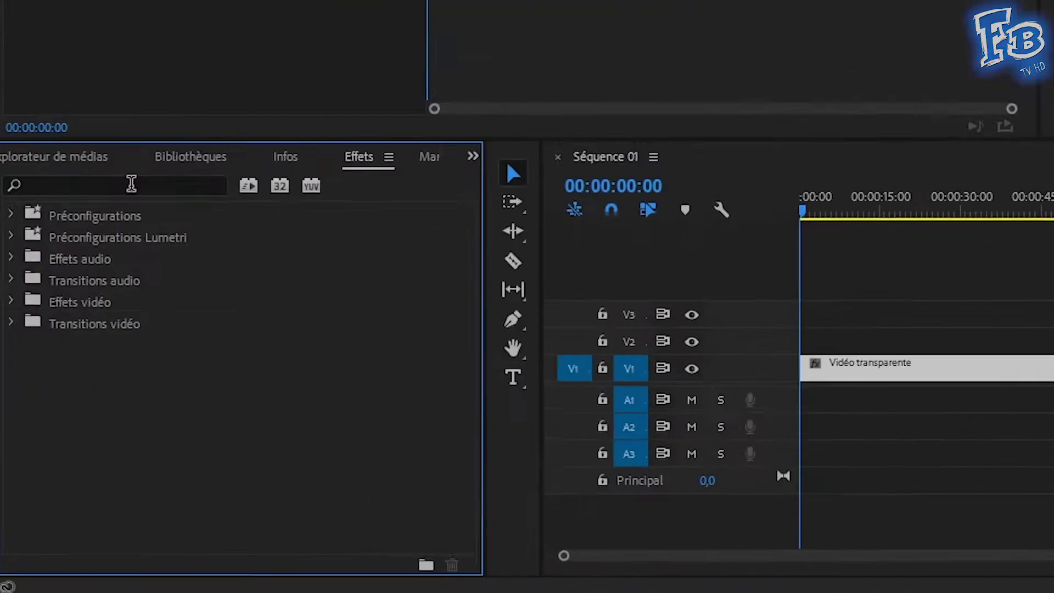
left_click(67, 385)
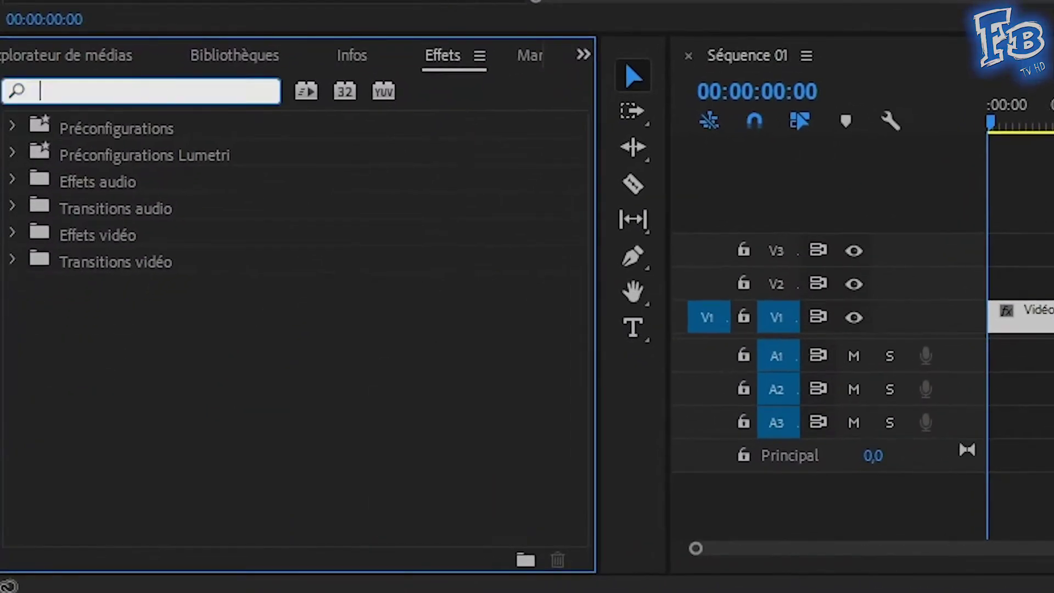
type("code tempo")
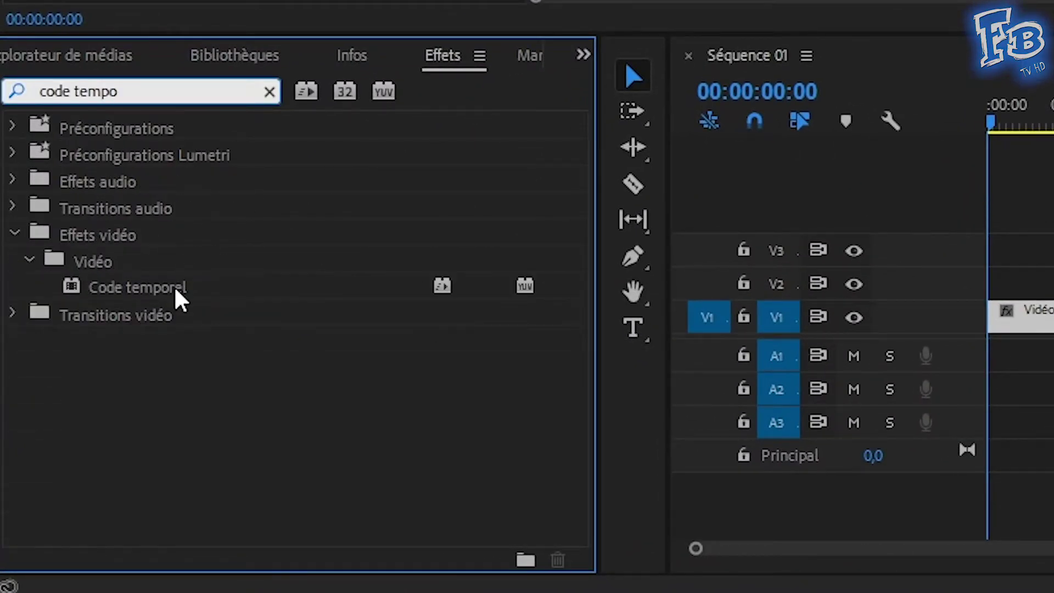
left_click_drag(178, 299, 868, 313)
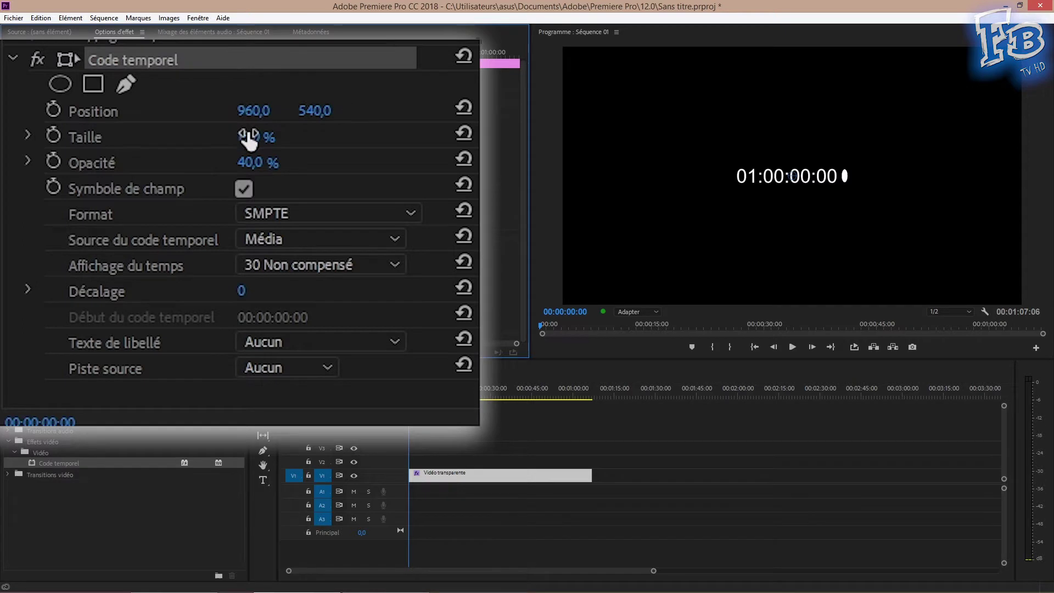
Step: Enlarge the timecode text to 52.5% in Effect Options
mouse_move(248, 140)
left_mouse_down()
mouse_move(291, 140)
mouse_move(242, 166)
left_mouse_up()
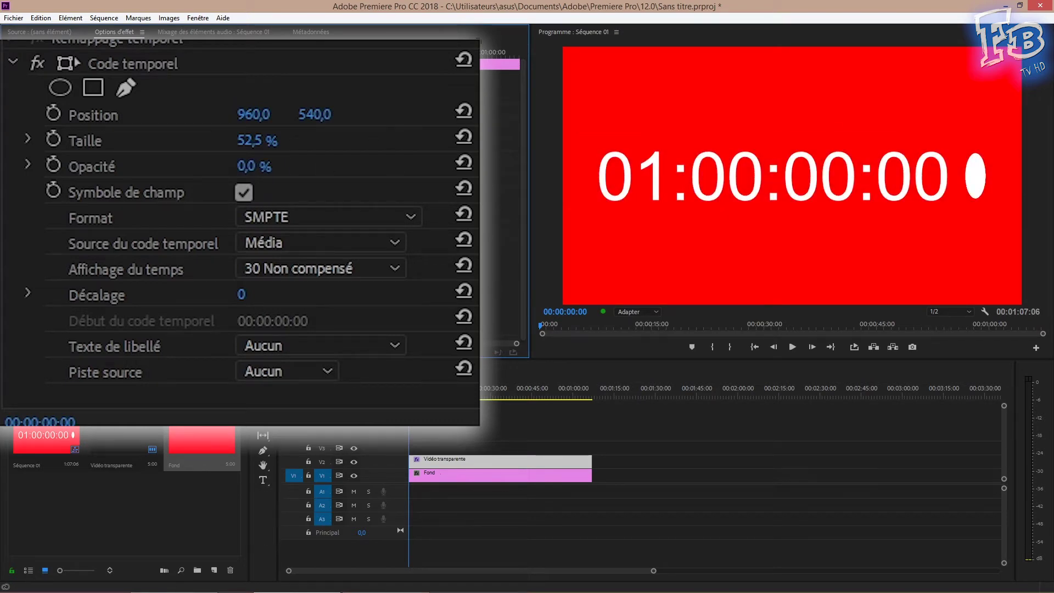
Step: Remove the field symbol, set the timecode source to Générer starting at 00:00:00:00, and preview playback
left_click(244, 192)
left_click(327, 268)
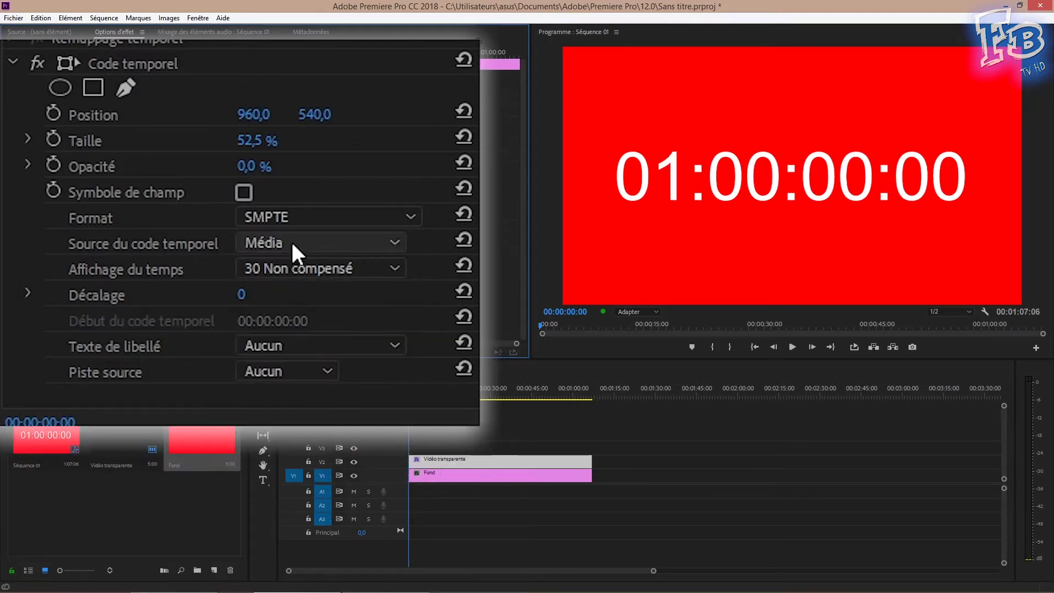
left_click(289, 241)
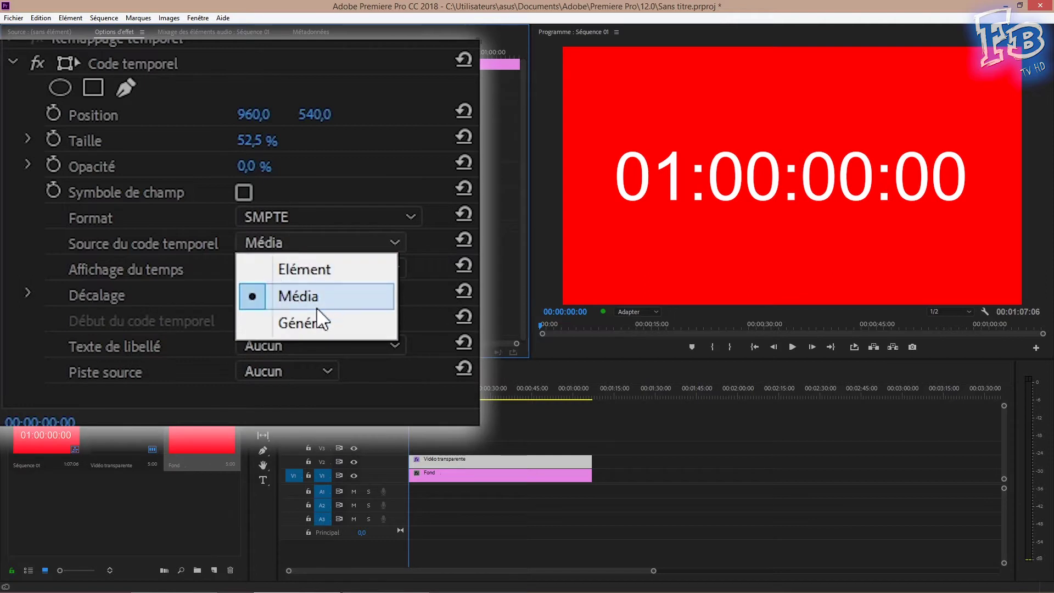
left_click(298, 328)
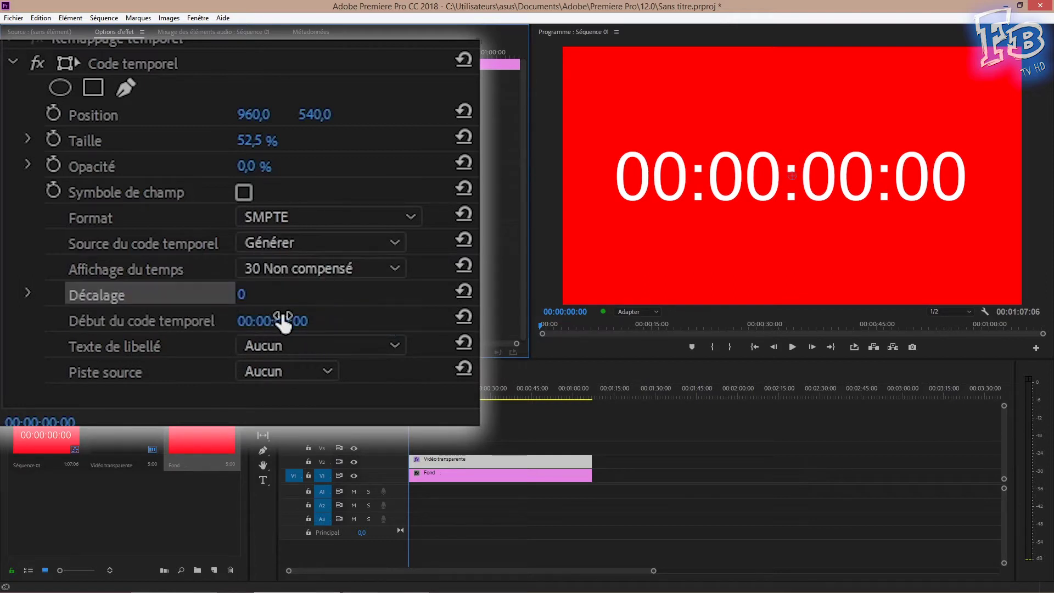
left_click_drag(271, 321, 285, 321)
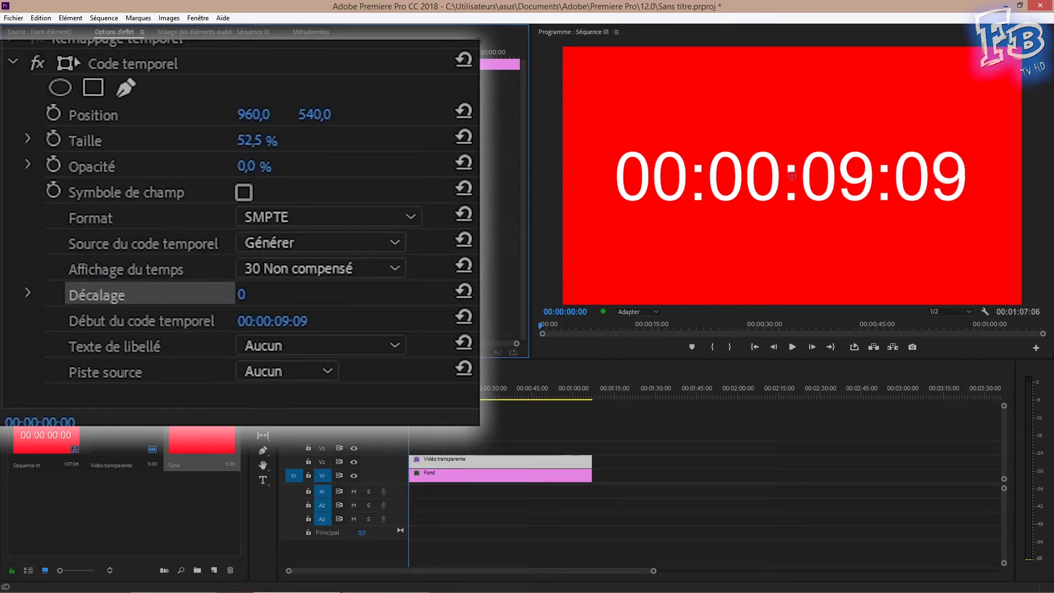
key("space")
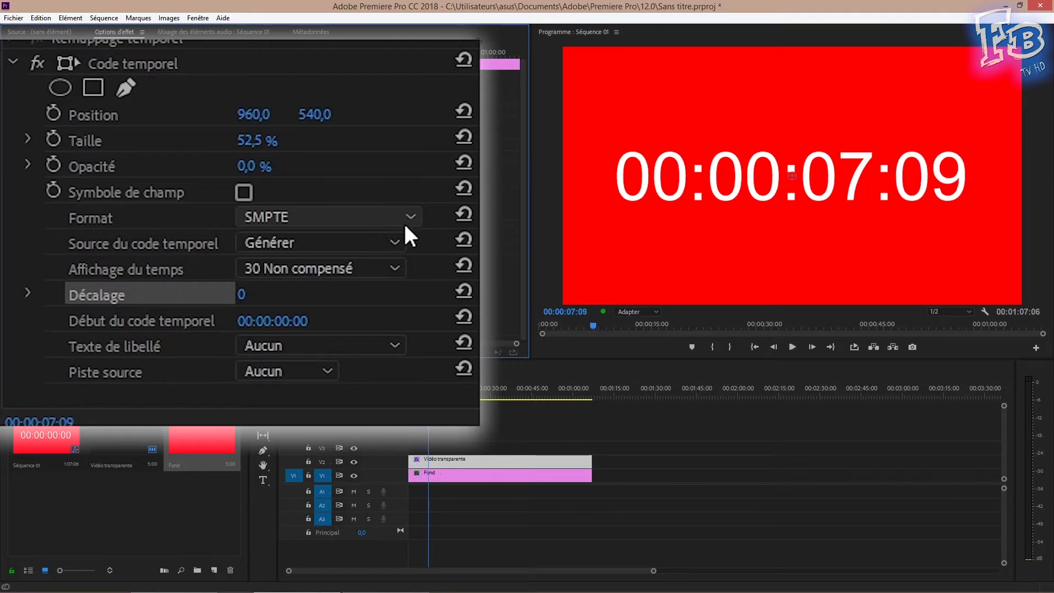
Step: Add a rectangle mask framing the timecode digits in the Programme monitor, then play from the start
left_click(93, 87)
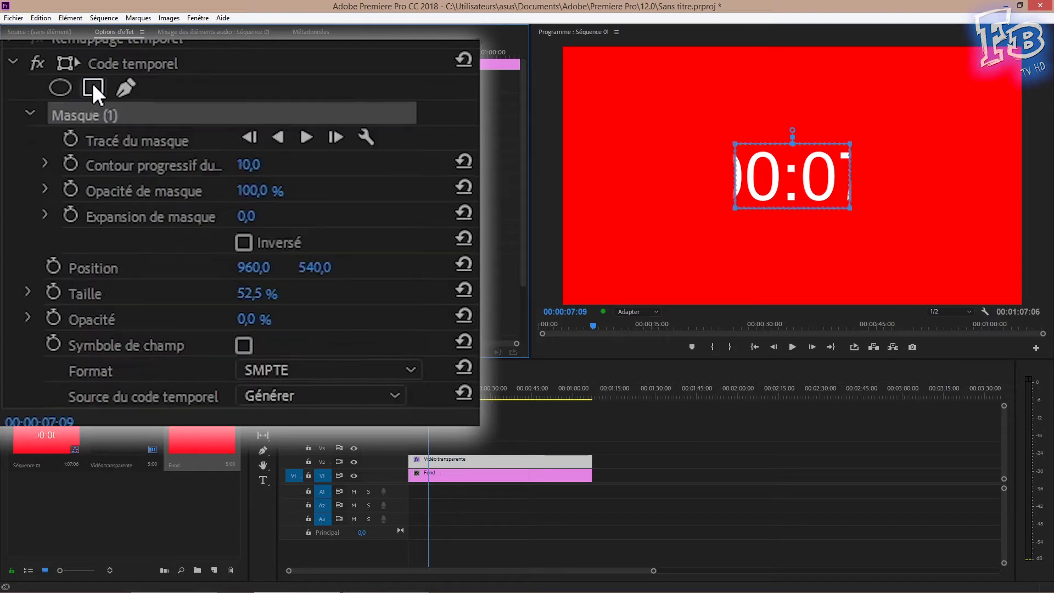
left_click(722, 131)
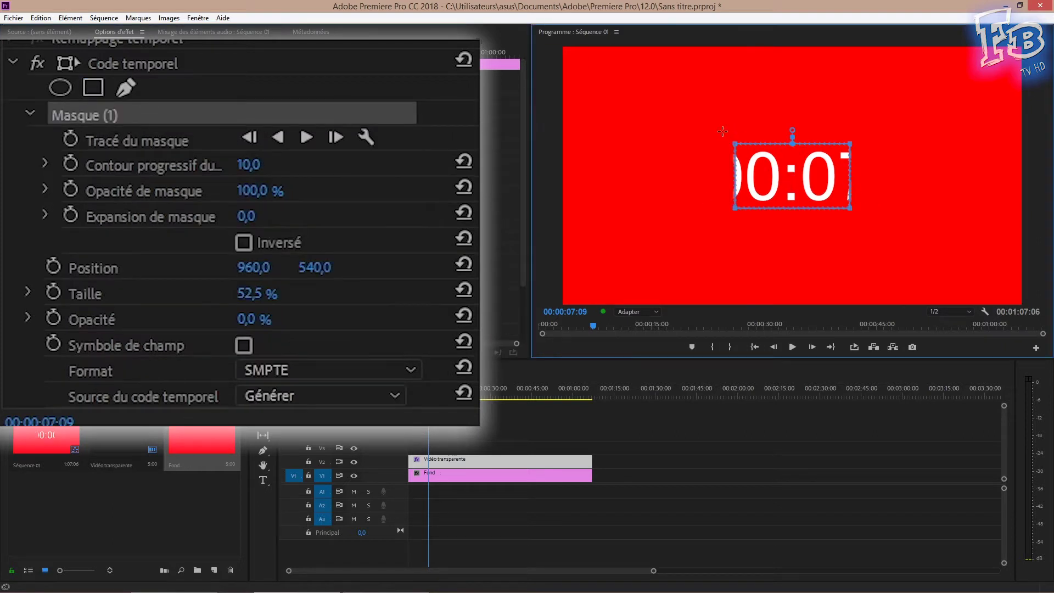
left_click_drag(848, 129, 944, 129)
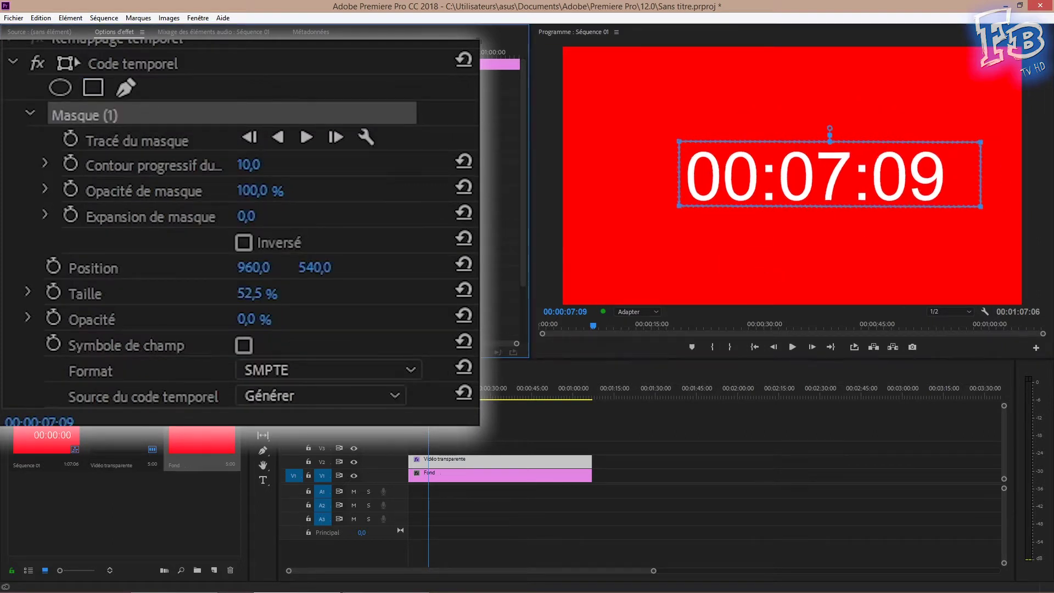
left_click(653, 372)
key("Home")
key("space")
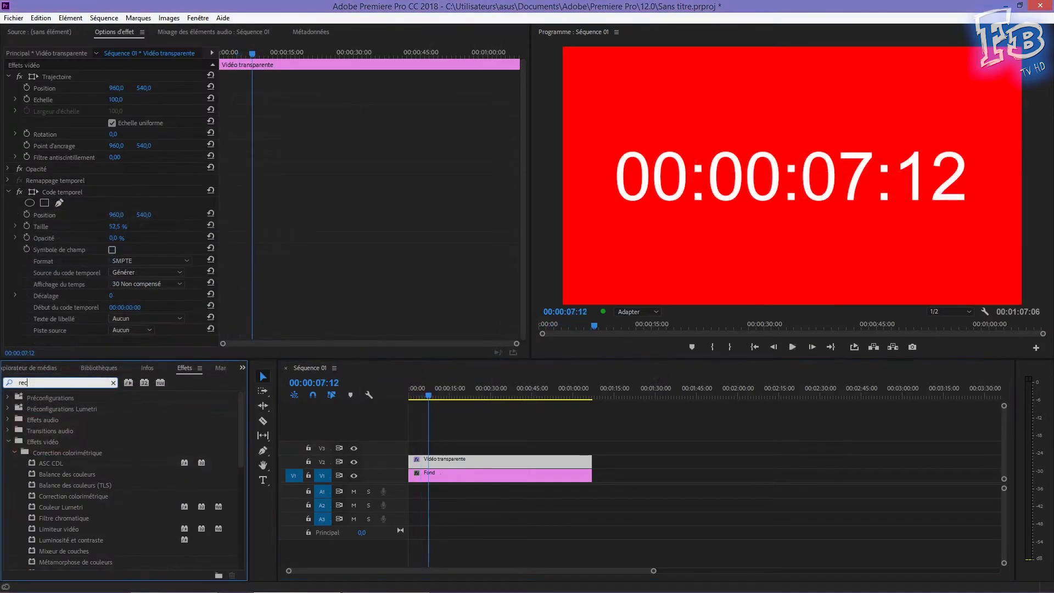
Step: Apply the Recadrage effect found by searching 'recadra' and play to check the crop
type("adr")
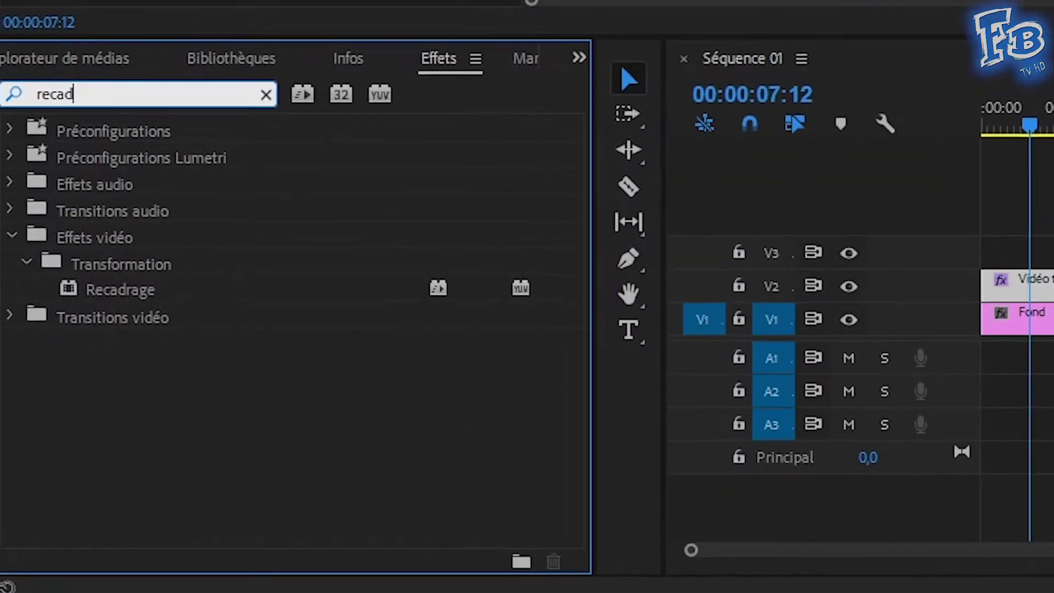
type("a")
double_click(203, 296)
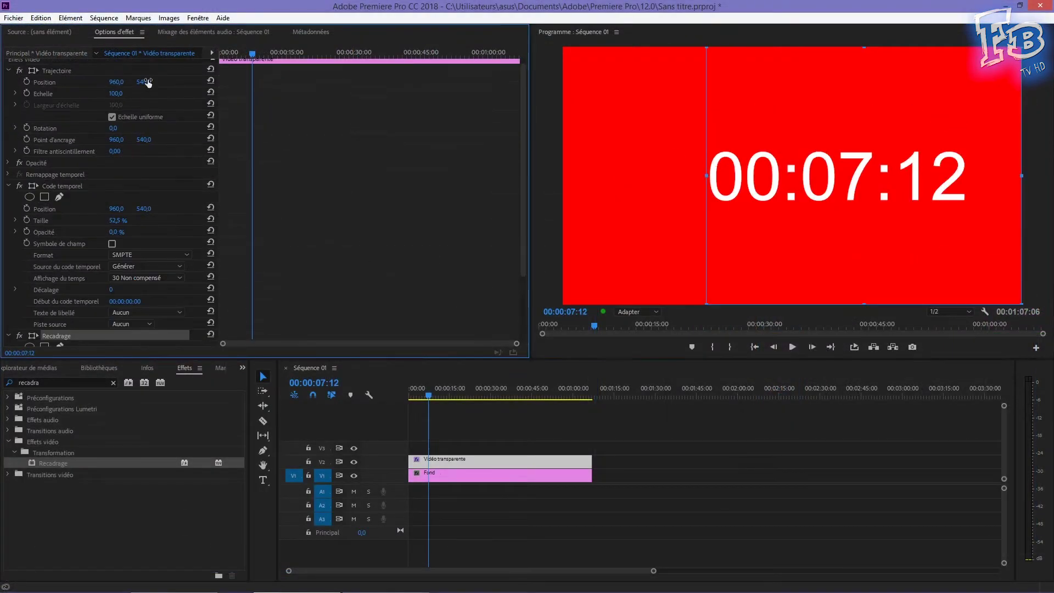
key("space")
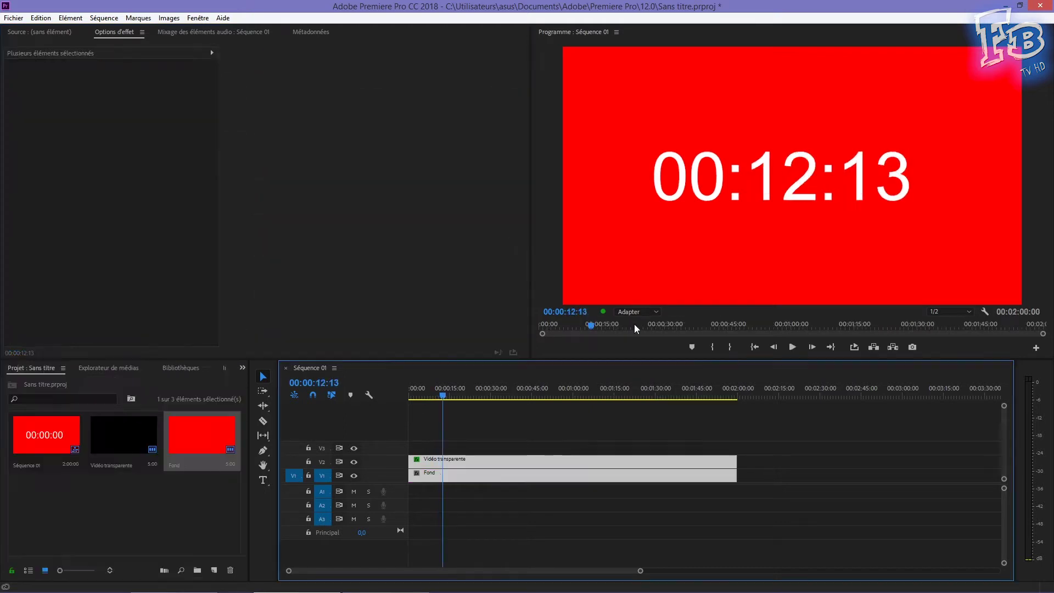
Step: Play Séquence 01 and scrub toward the end of the count to check the timer
key("space")
left_click(711, 396)
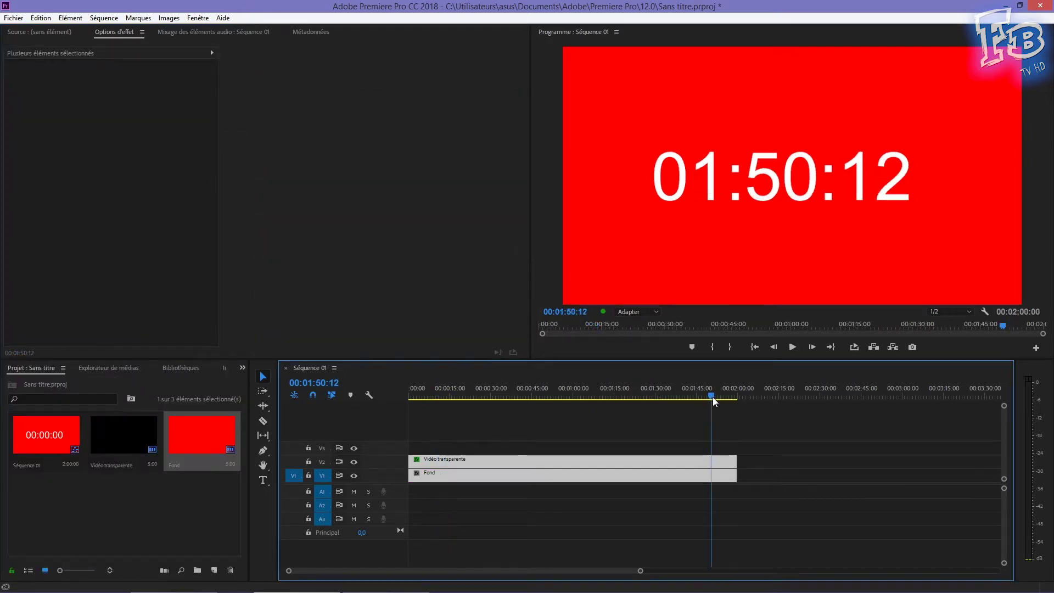
left_click_drag(712, 397, 730, 398)
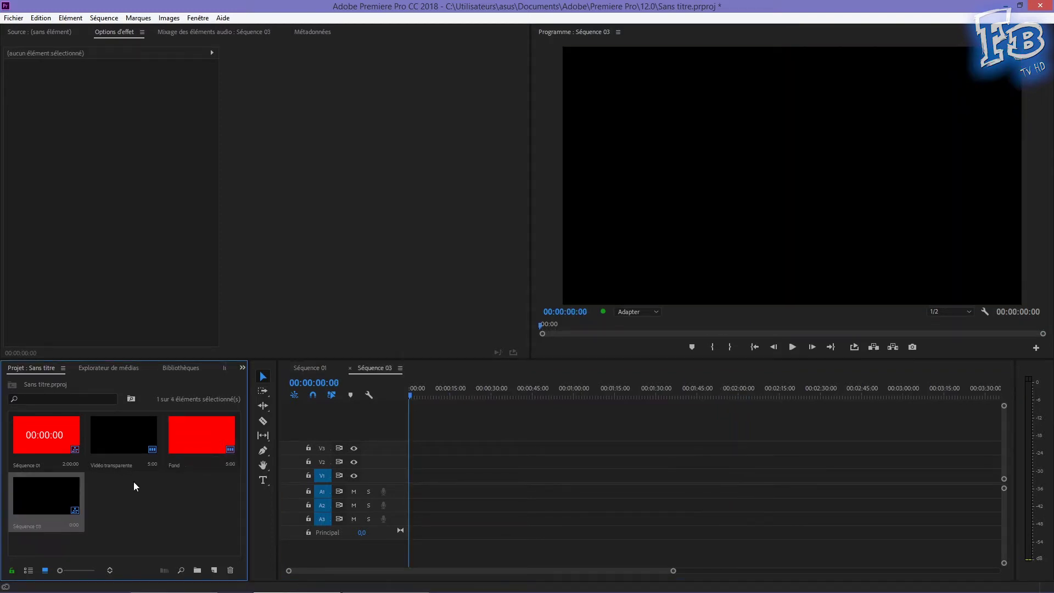
Step: Drop Séquence 01 onto V1 of Séquence 03 and reverse it to -100% speed in Vitesse/Durée
left_click(55, 440)
left_click_drag(169, 451, 432, 475)
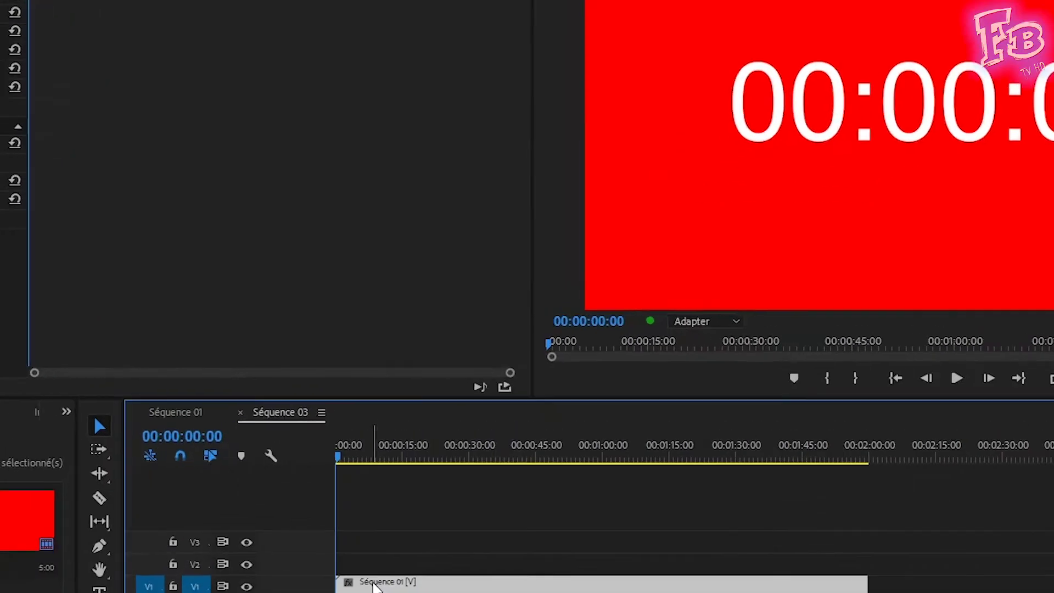
right_click(375, 586)
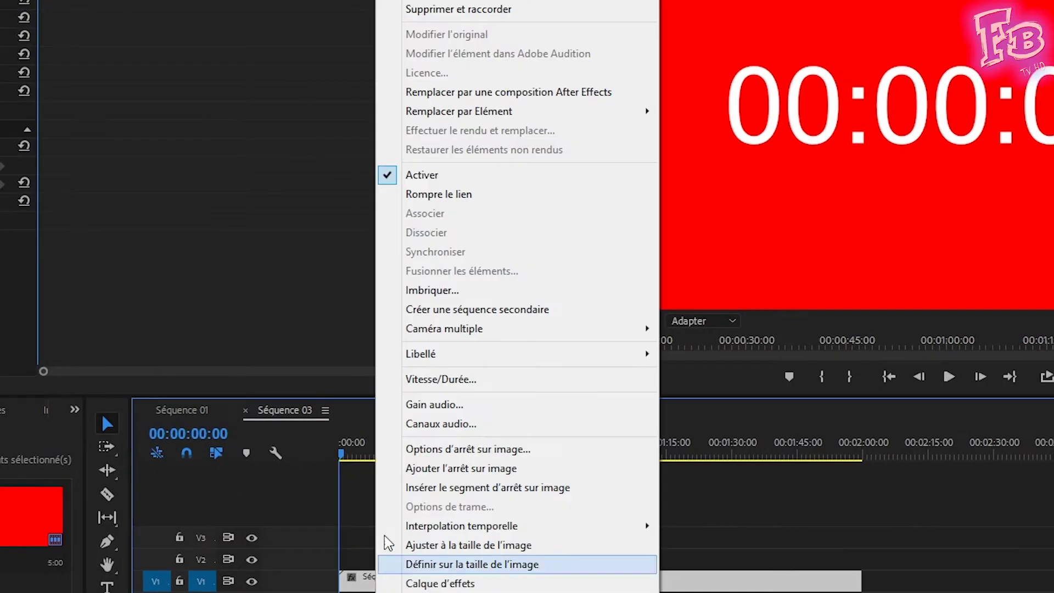
left_click(379, 376)
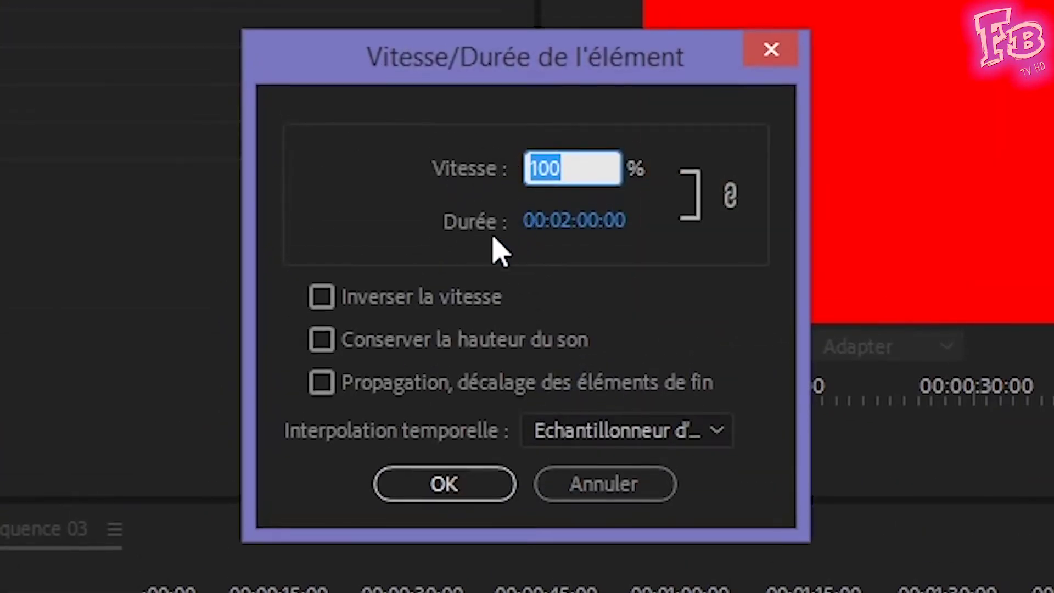
left_click(441, 297)
left_click(488, 491)
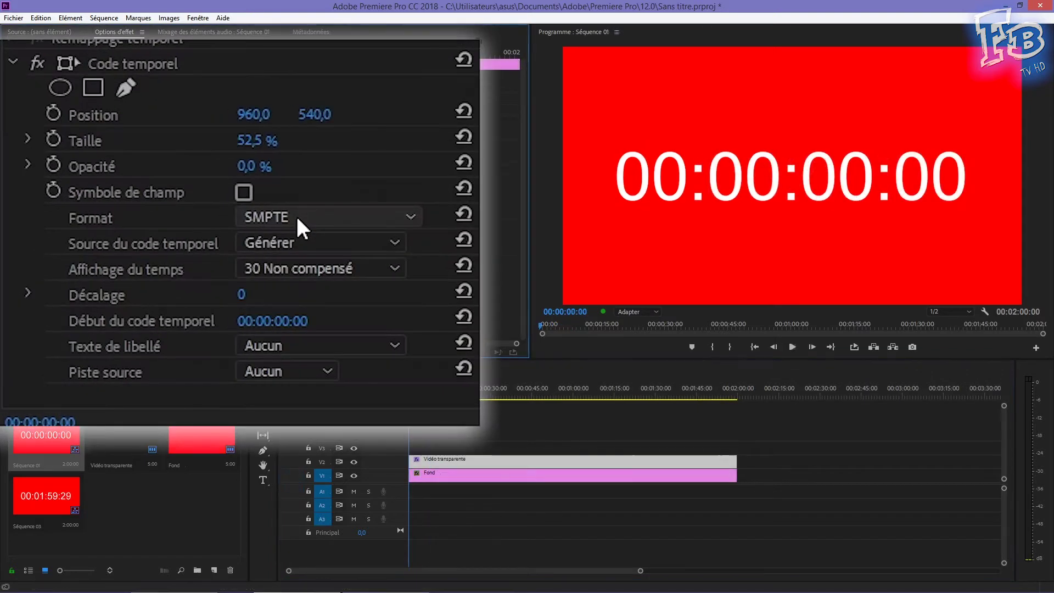
Step: Switch the Code temporel format to Images and trim the Vidéo transparente clip to end at 2000
left_click(293, 270)
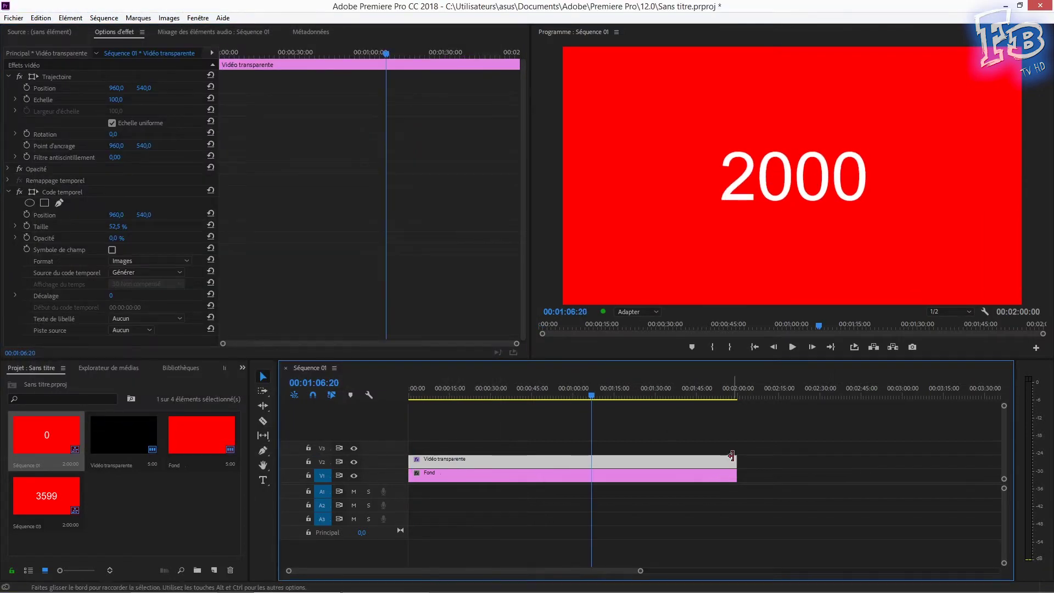
left_click_drag(731, 456, 598, 456)
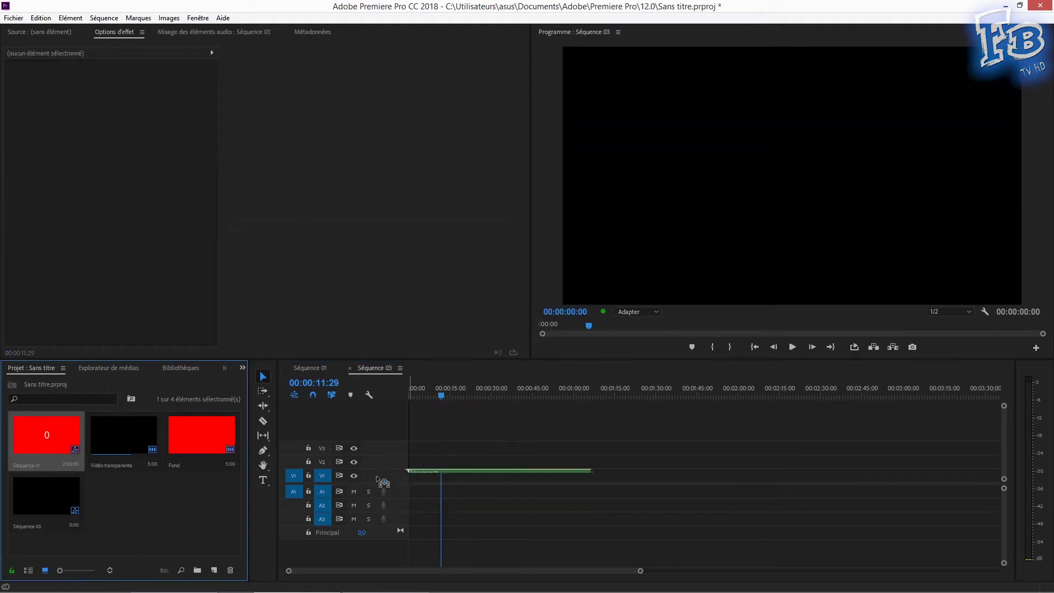
Step: Place Séquence 01 plus a copy, freeze the copy on its Point de sortie, and scrub to check
left_click_drag(383, 483, 638, 476)
left_click(429, 394)
right_click(644, 475)
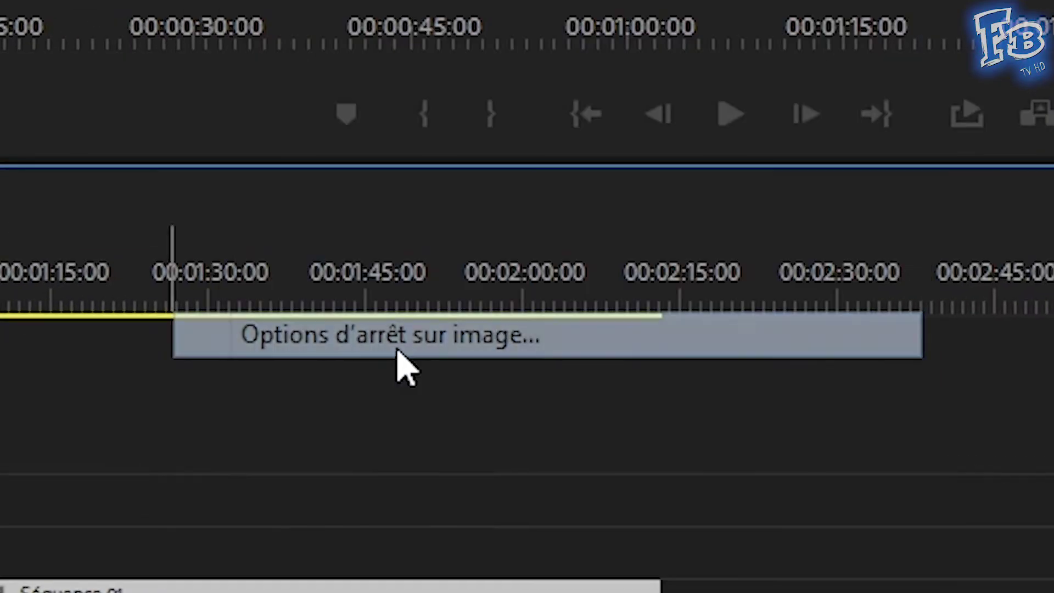
left_click(397, 351)
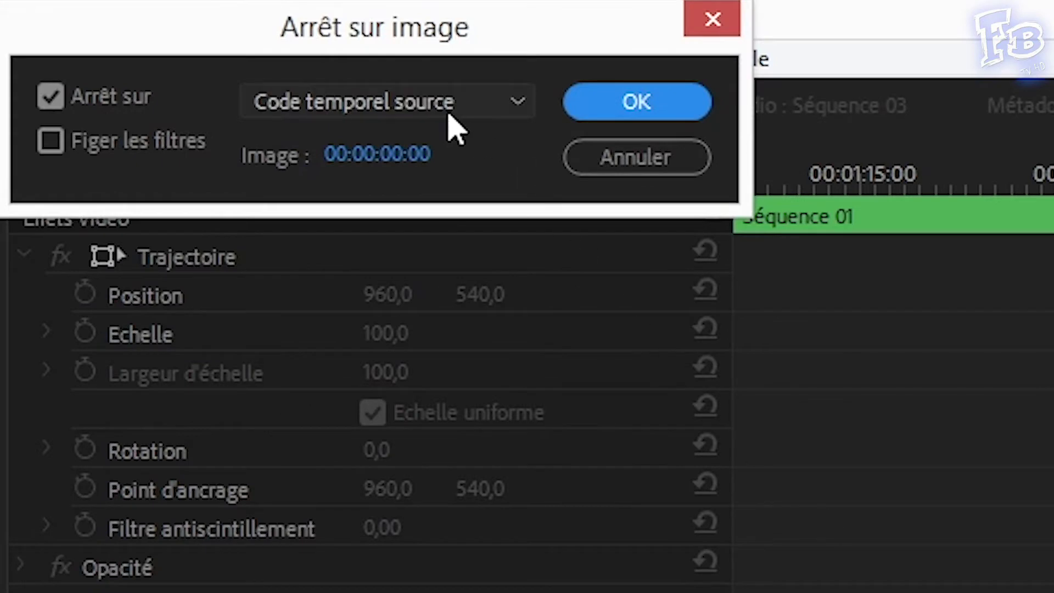
left_click(448, 113)
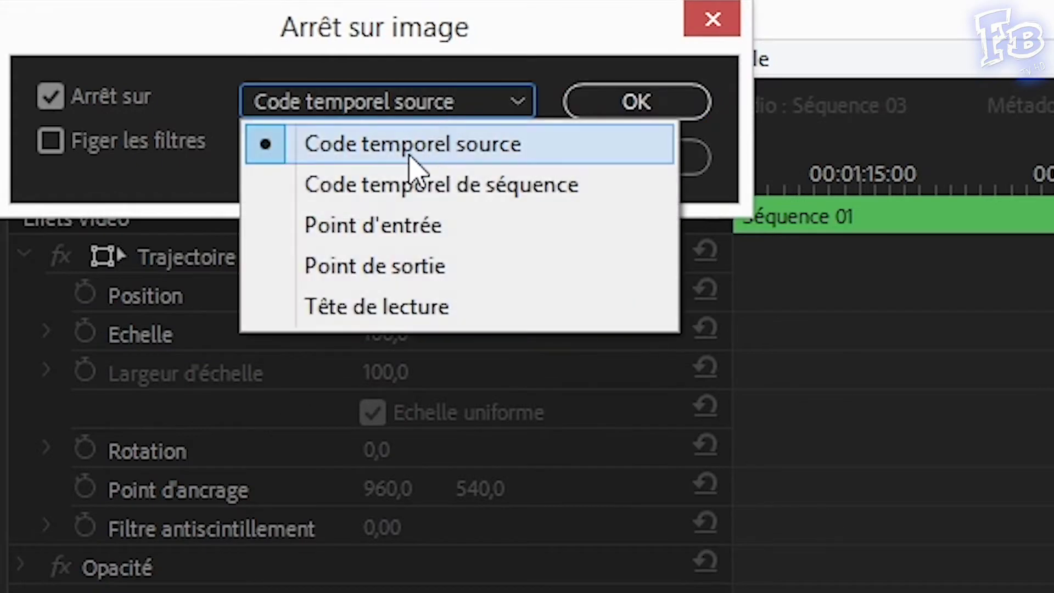
left_click(364, 266)
left_click(673, 108)
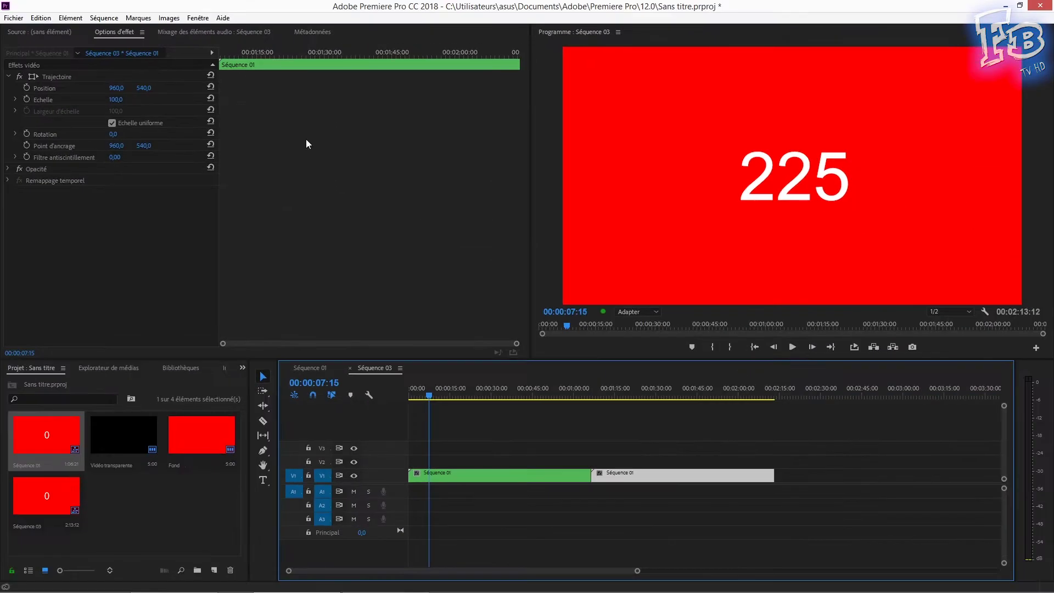
mouse_move(589, 391)
left_mouse_down()
mouse_move(621, 393)
mouse_move(500, 395)
left_mouse_up()
Step: Rate-stretch the first Séquence 01 clip shorter so it plays as a fast burst
left_click(263, 405)
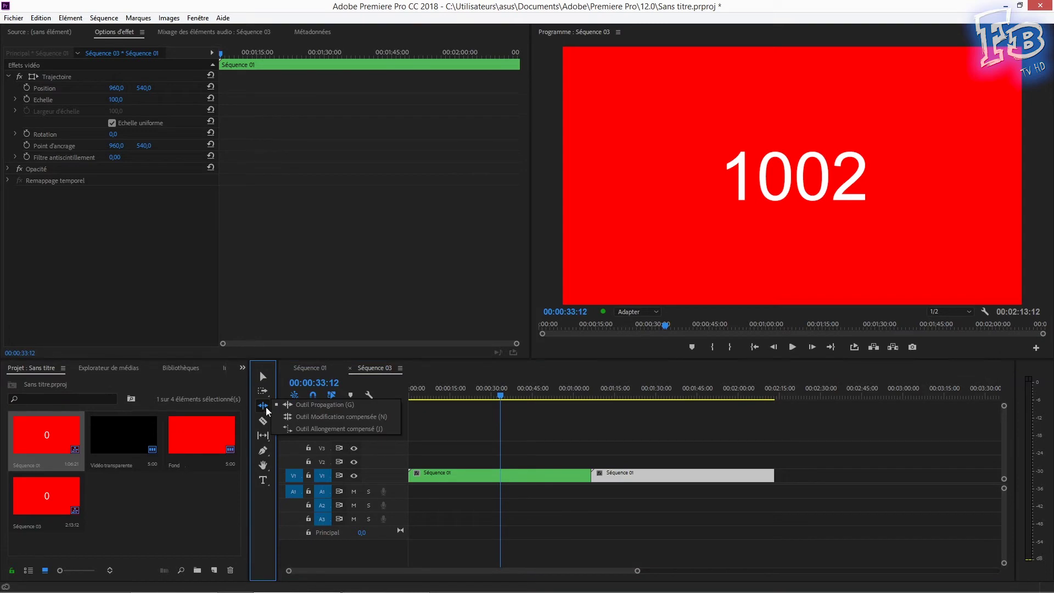
left_click(324, 430)
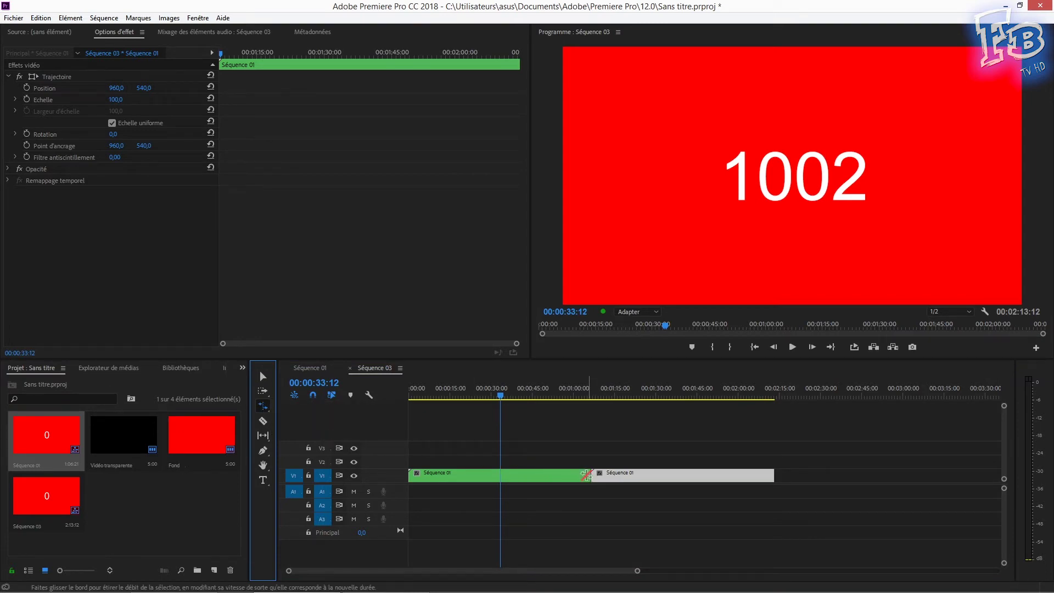
left_click(585, 475)
left_click_drag(588, 475, 553, 477)
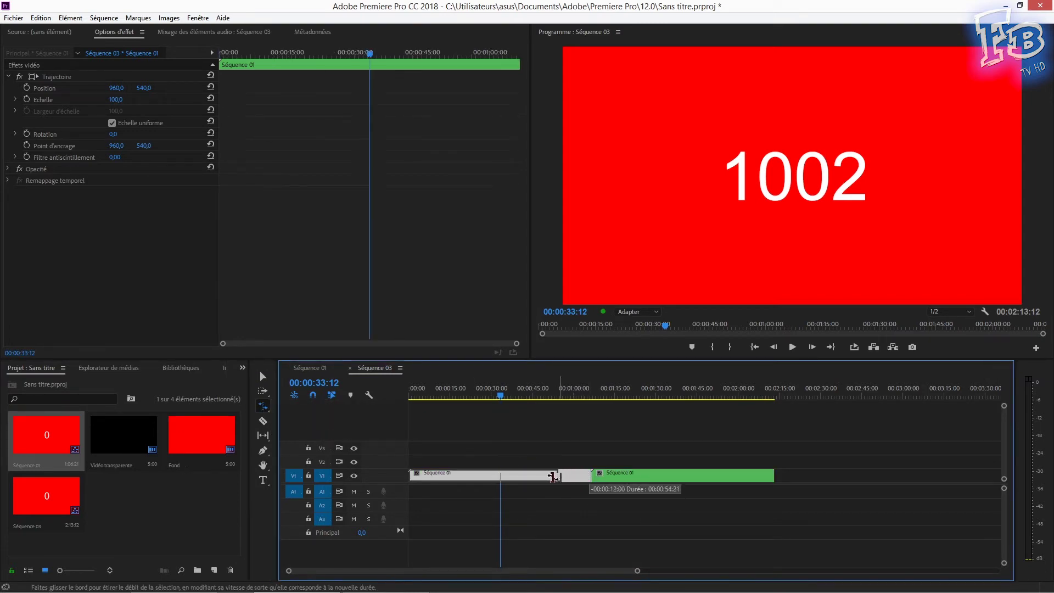
left_click_drag(471, 469, 463, 469)
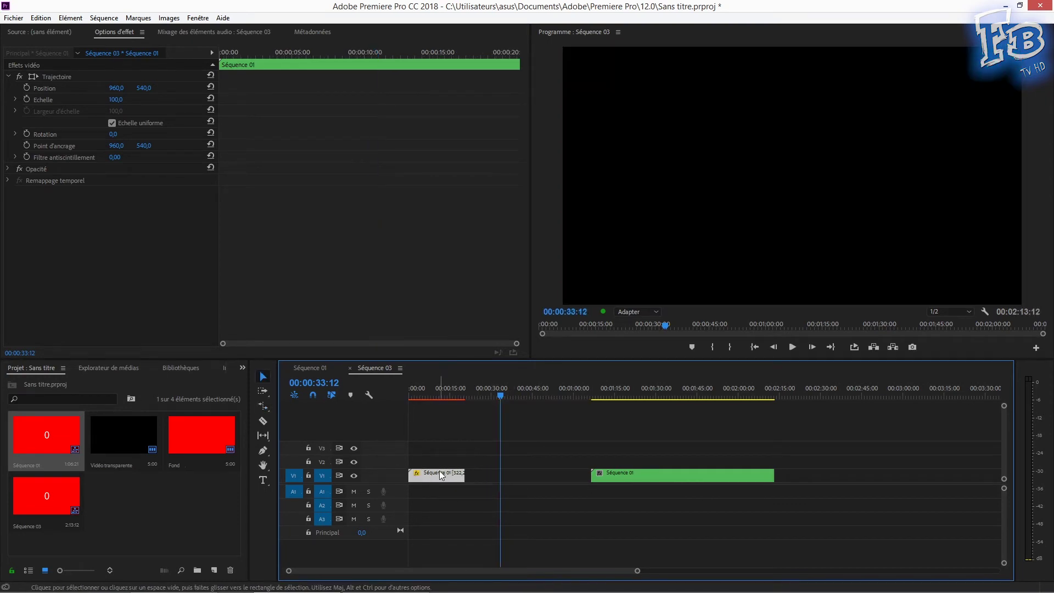
Step: Adjust its Vitesse/Durée, butt the frozen copy against it, and return to the sequence start
right_click(441, 475)
left_click(507, 387)
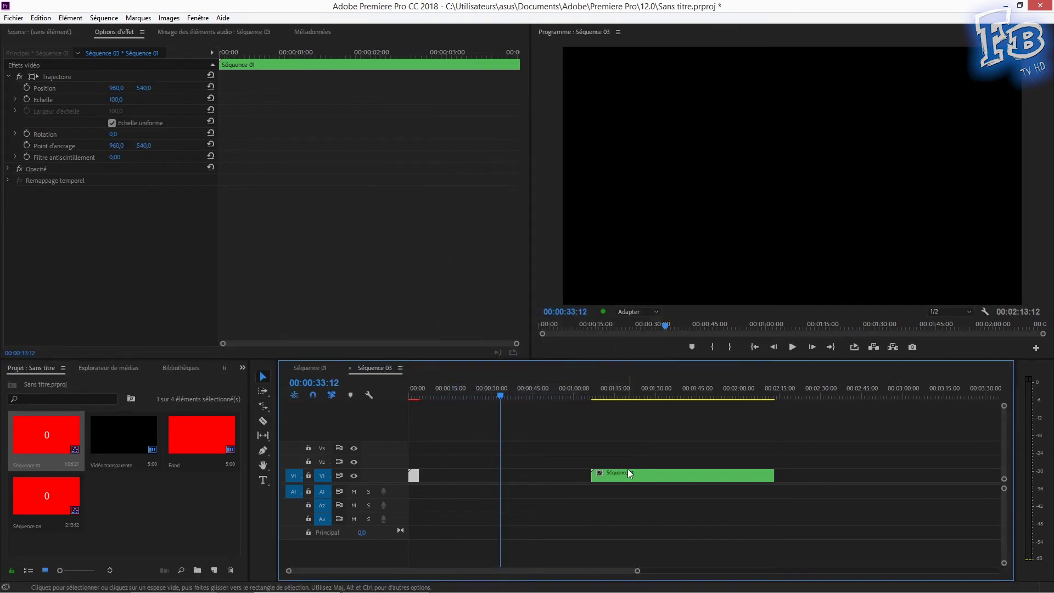
left_click_drag(615, 472, 442, 475)
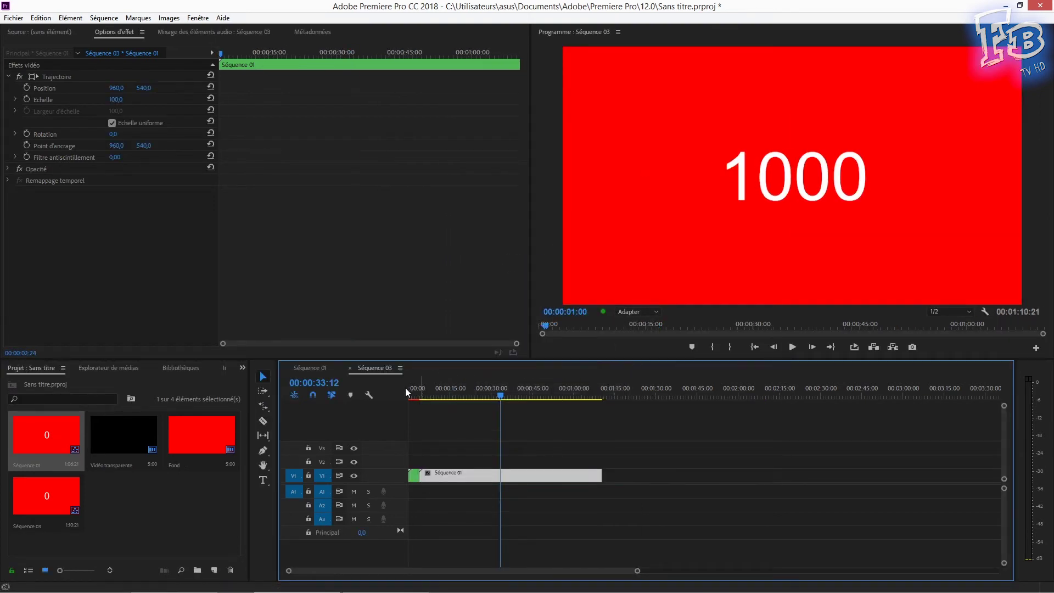
left_click(409, 388)
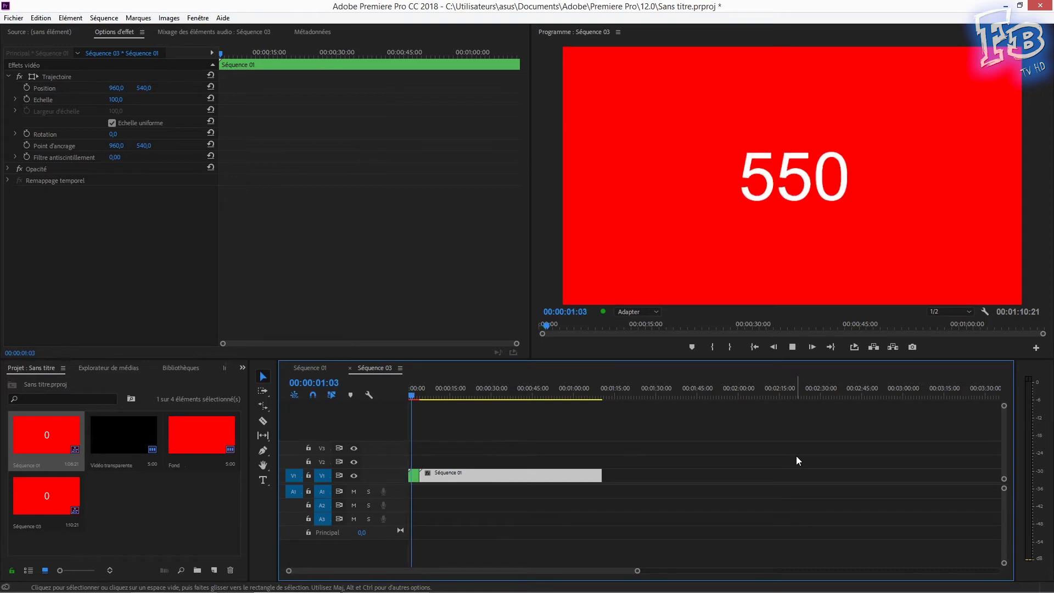